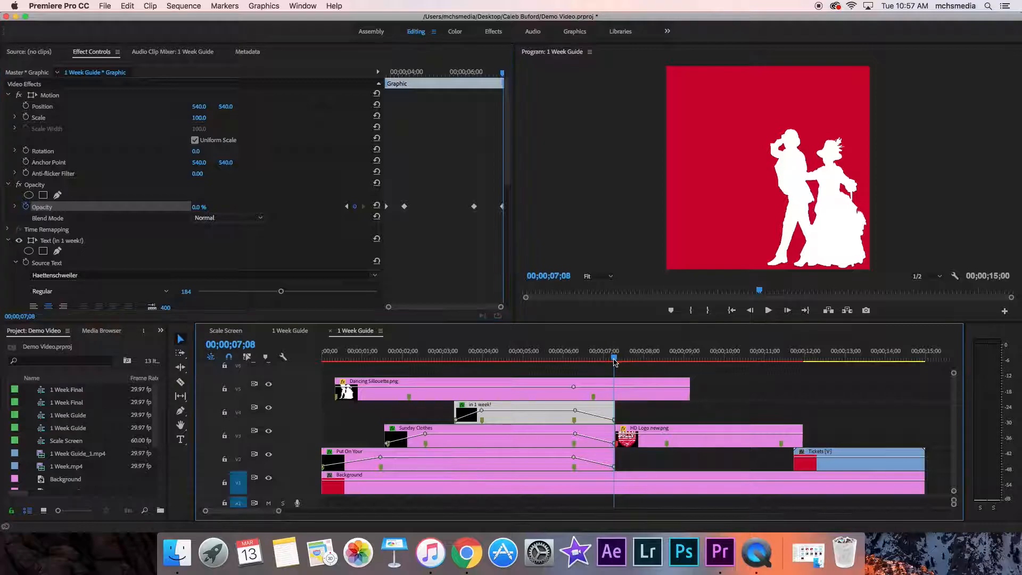
Step: Play through the text fade-out and add a 0% opacity keyframe at the start of the HD Logo new.png clip, at 00;00;07;09
key("space")
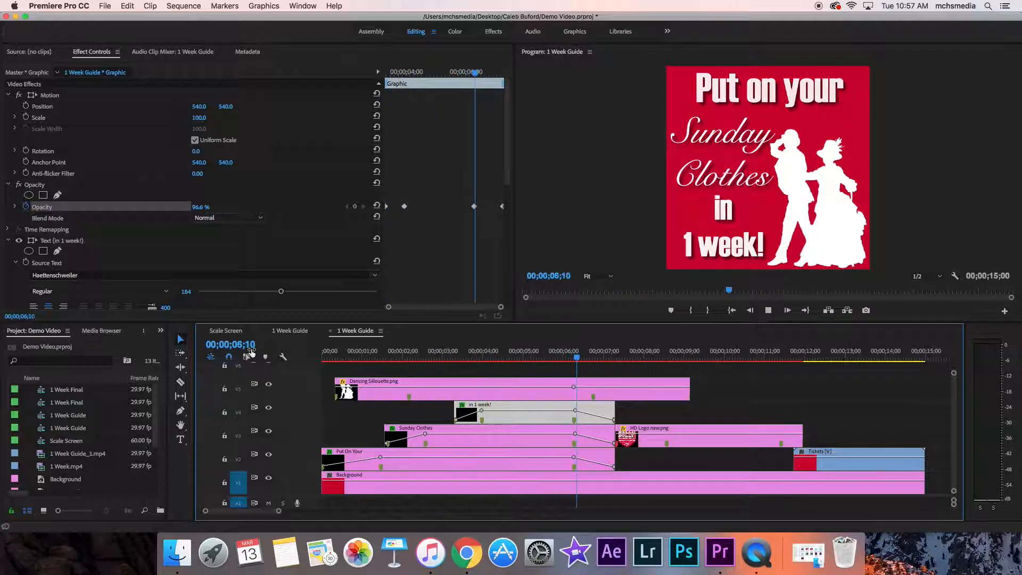
key("space")
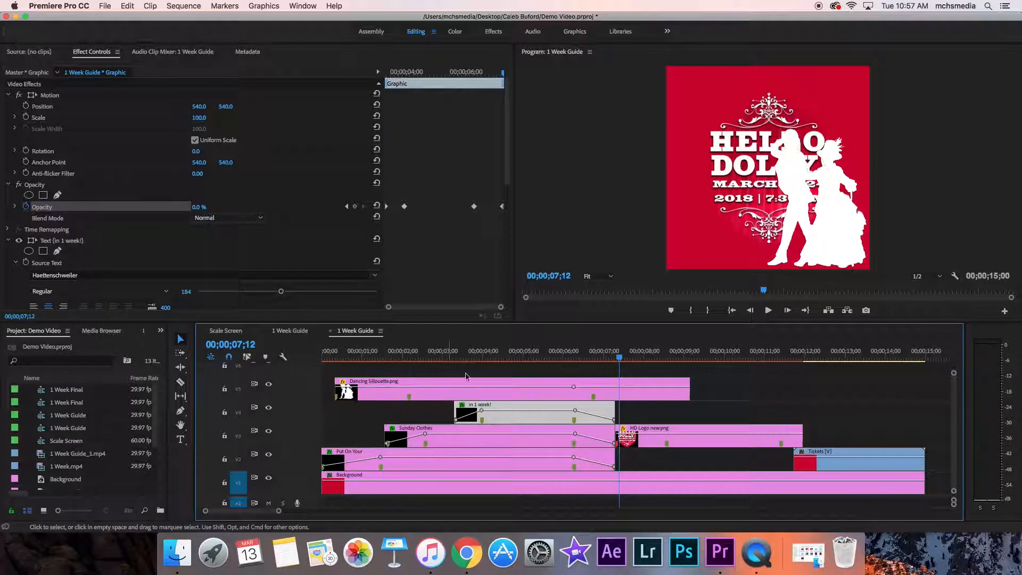
mouse_move(620, 357)
left_mouse_down()
mouse_move(592, 368)
mouse_move(617, 377)
left_mouse_up()
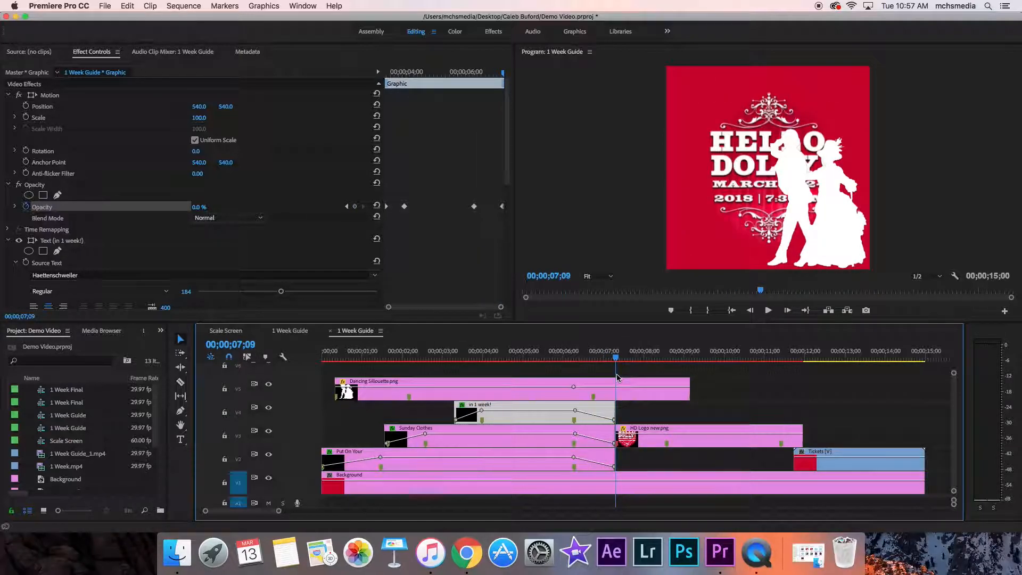
left_click(355, 208)
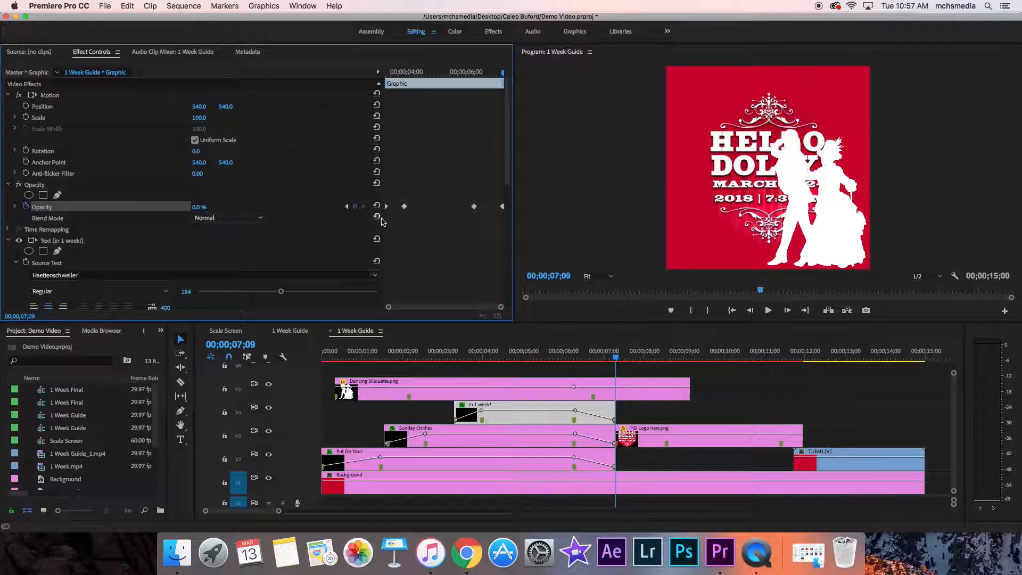
left_click(658, 432)
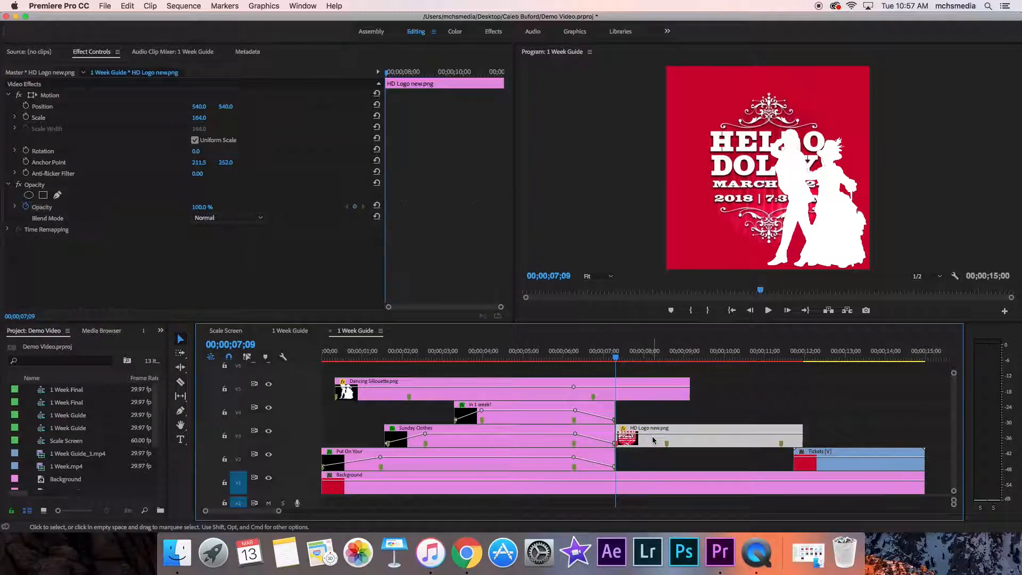
left_click(354, 207)
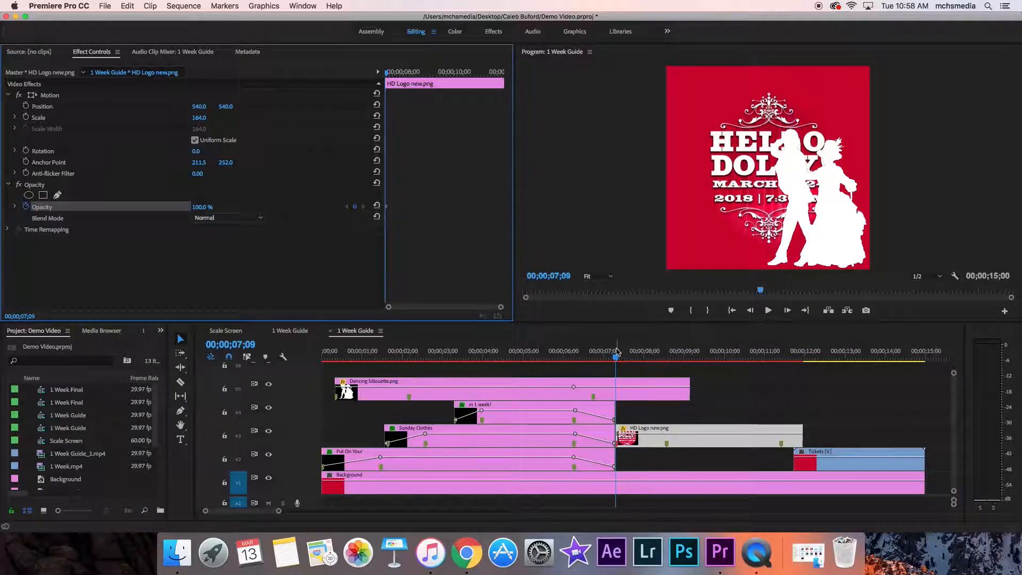
left_click_drag(202, 207, 159, 207)
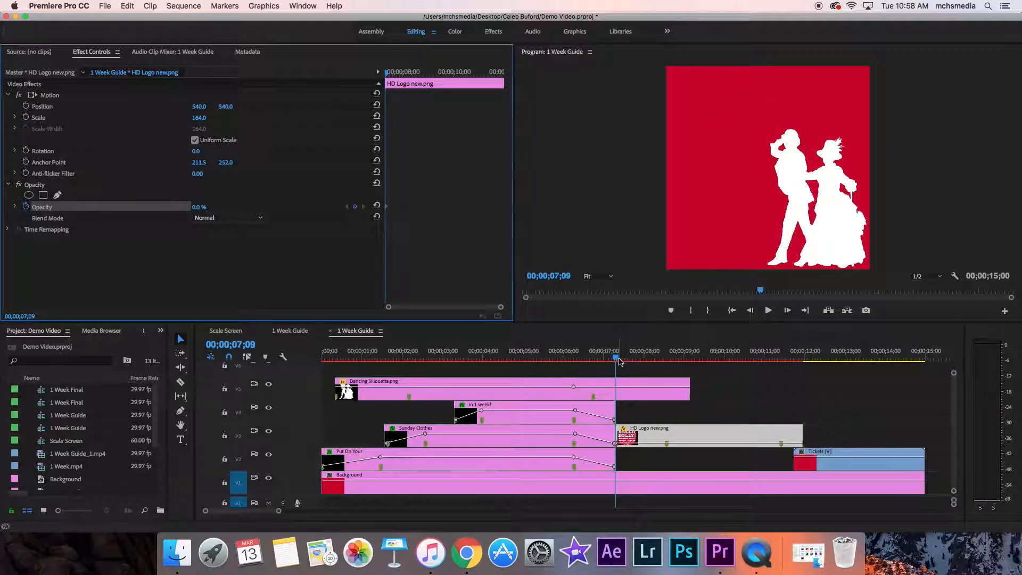
Step: Add an opacity keyframe of 100% to the HD Logo new.png clip at its first marker, at 00;00;08;17
left_click_drag(622, 359, 666, 360)
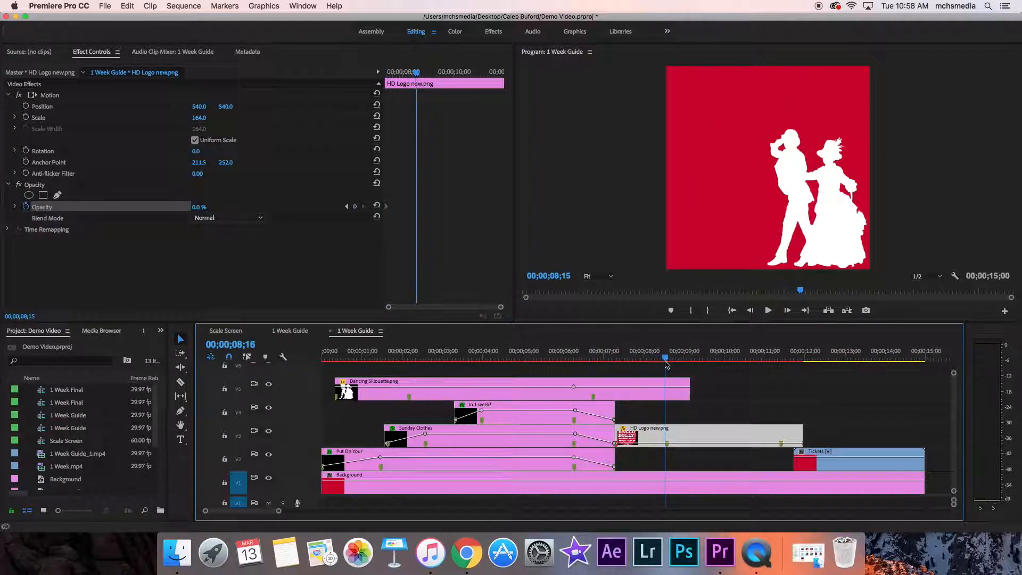
left_click(354, 206)
left_click(206, 205)
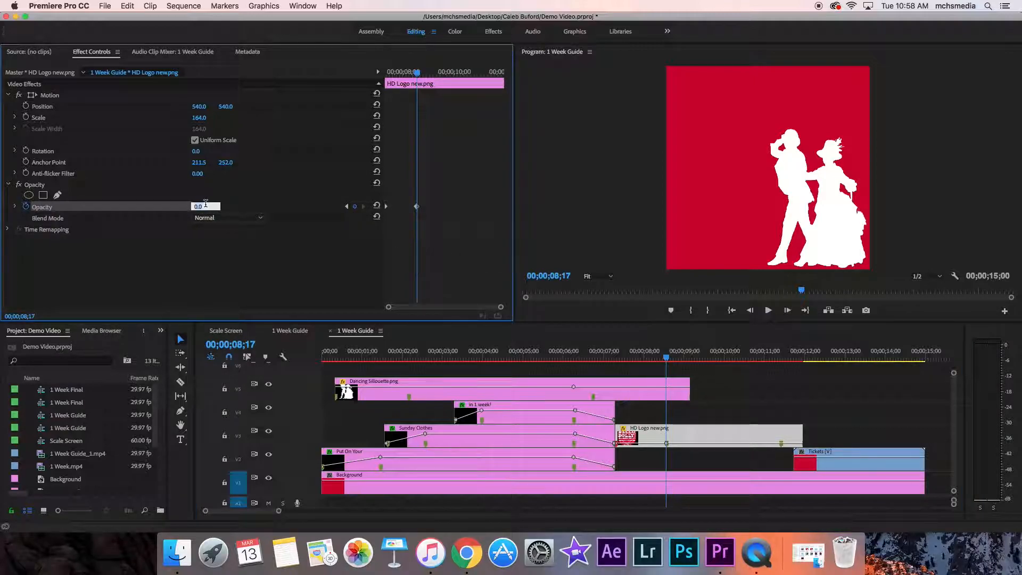
type("100")
key("Return")
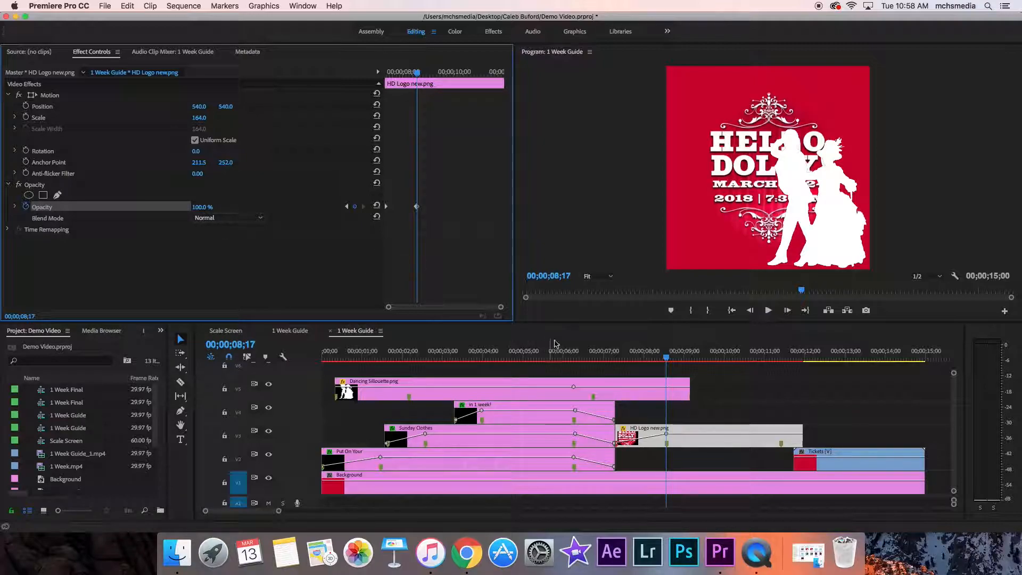
Step: Fade out HD Logo new.png with opacity keyframes of 100% at 00;00;11;13 and 0% at 00;00;11;28, and play back its fades
left_click_drag(668, 360, 782, 368)
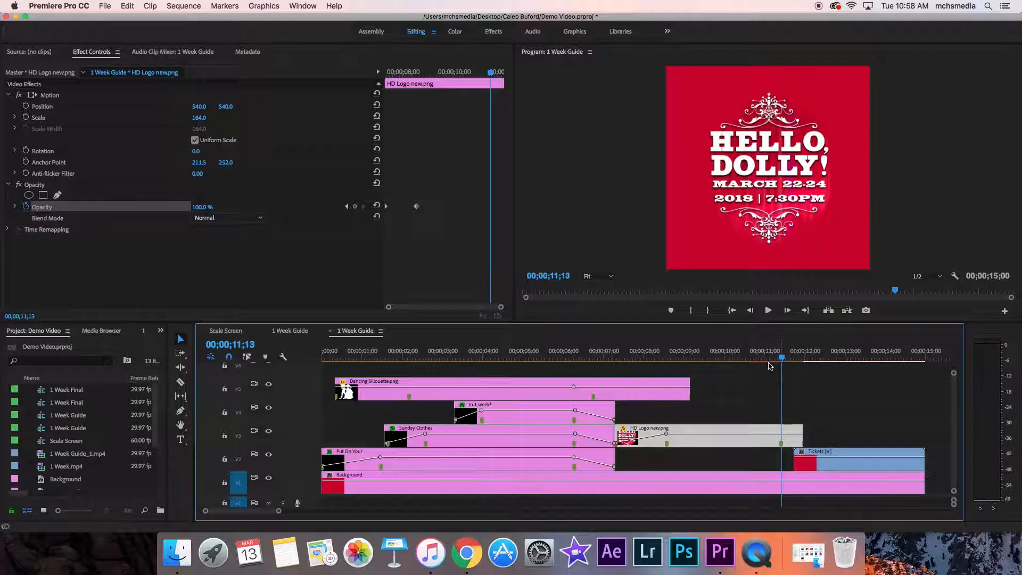
left_click(355, 207)
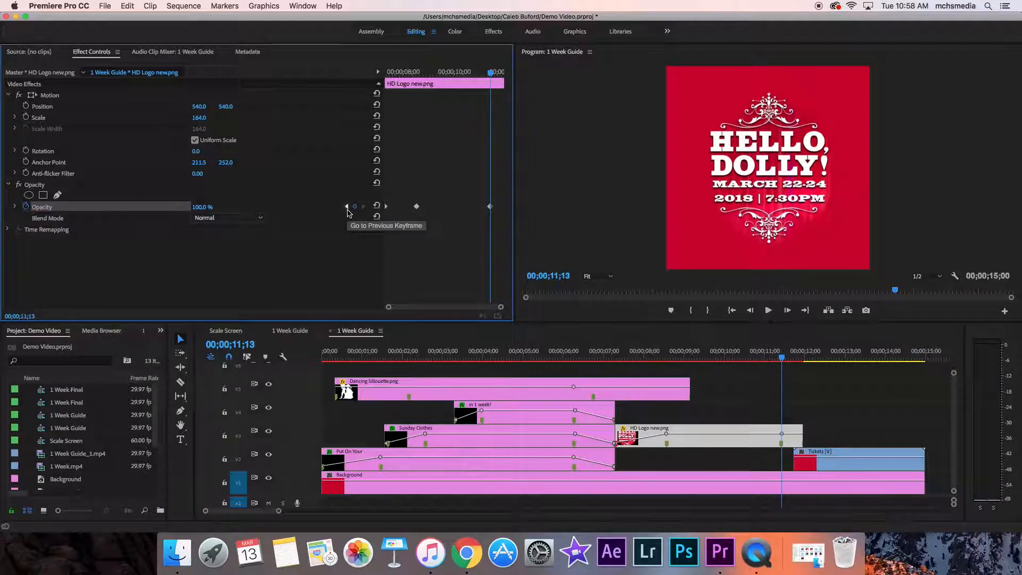
left_click_drag(782, 360, 802, 361)
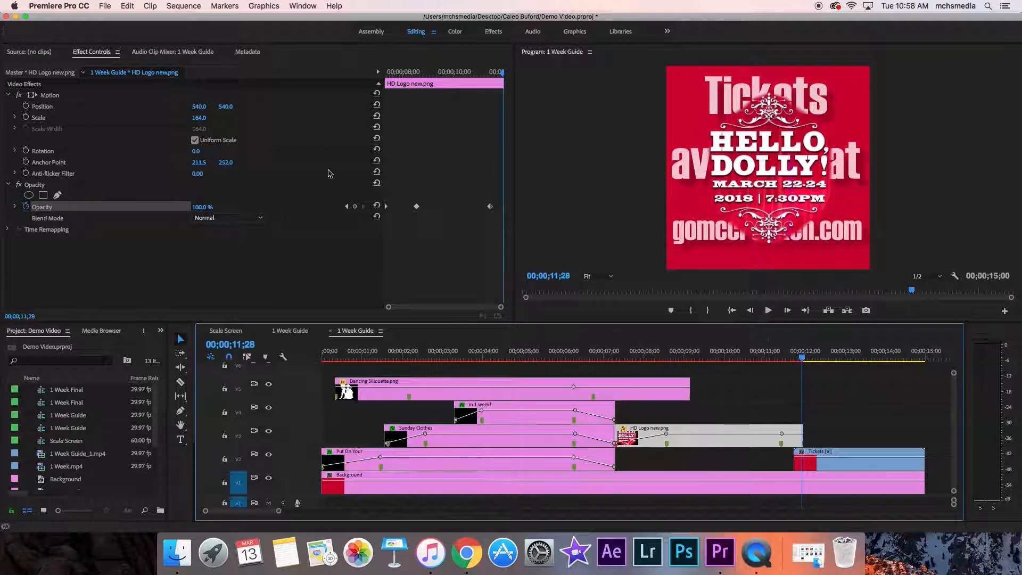
left_click(355, 207)
left_click(201, 207)
type("0")
key("Return")
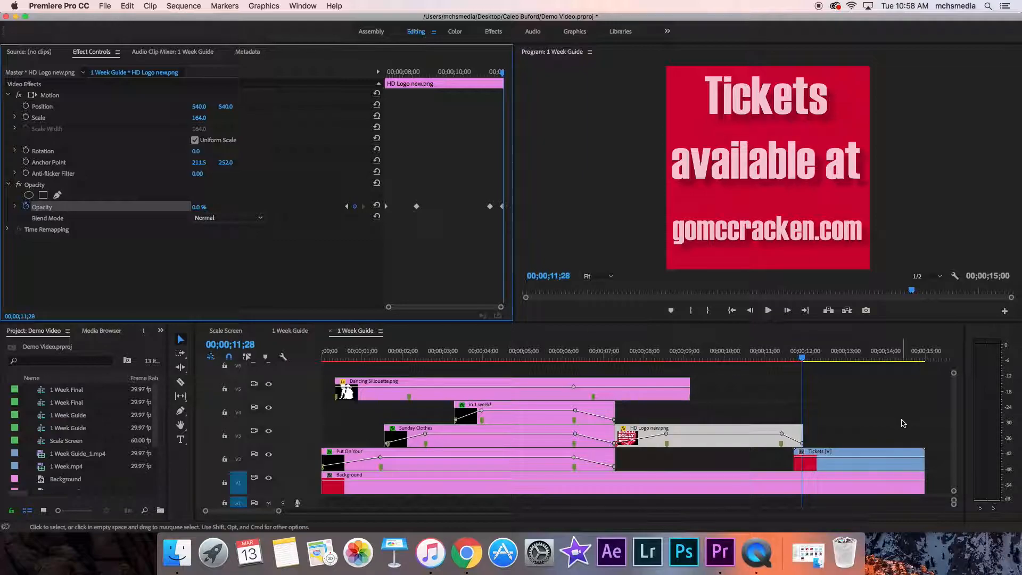
left_click_drag(800, 361, 605, 363)
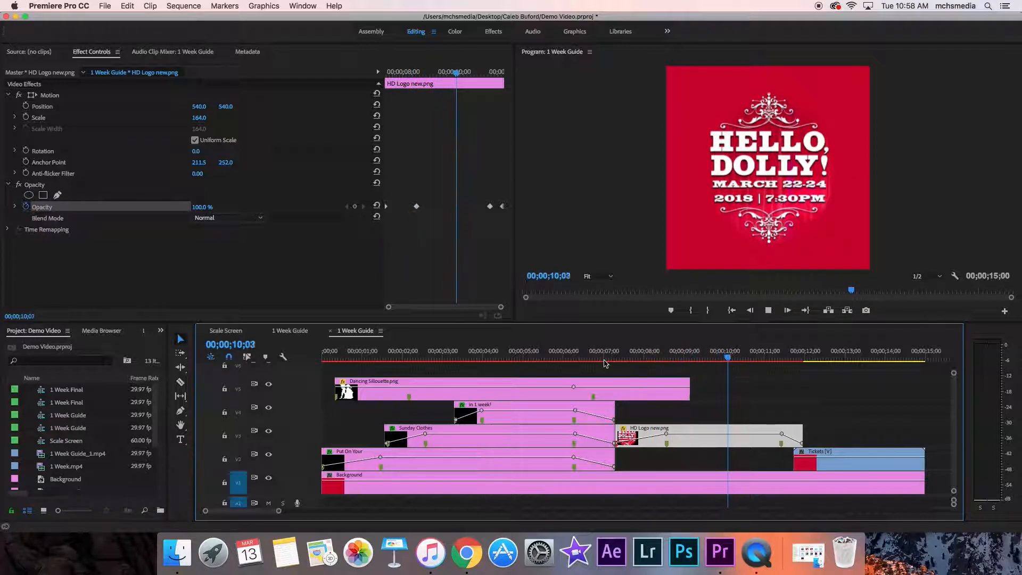
key("space")
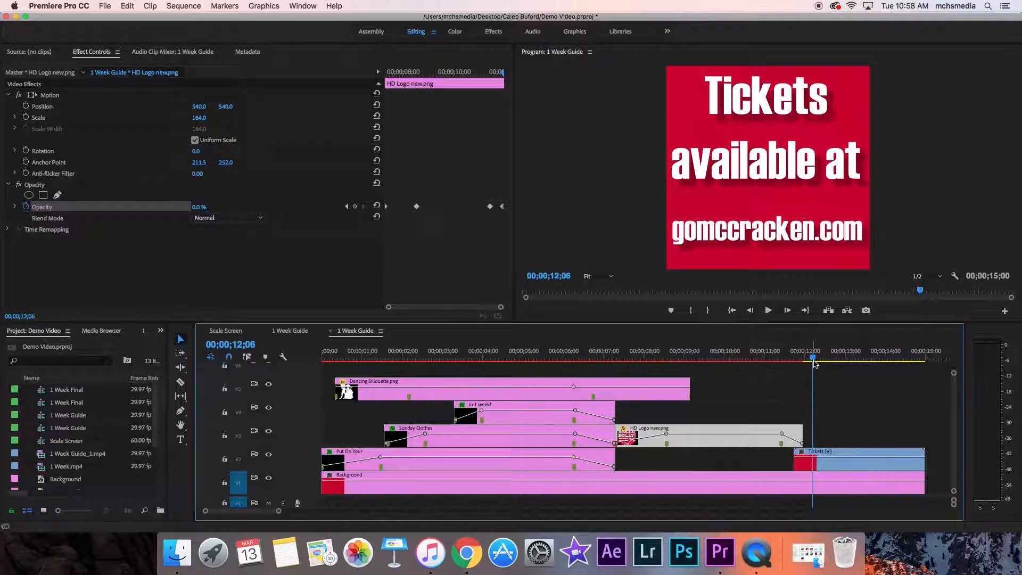
Step: Start animating the position of Dancing Sillouette.png at 00;00;00;11, with the horizontal value set to 1344.4 so it starts outside the frame
left_click_drag(813, 357, 336, 360)
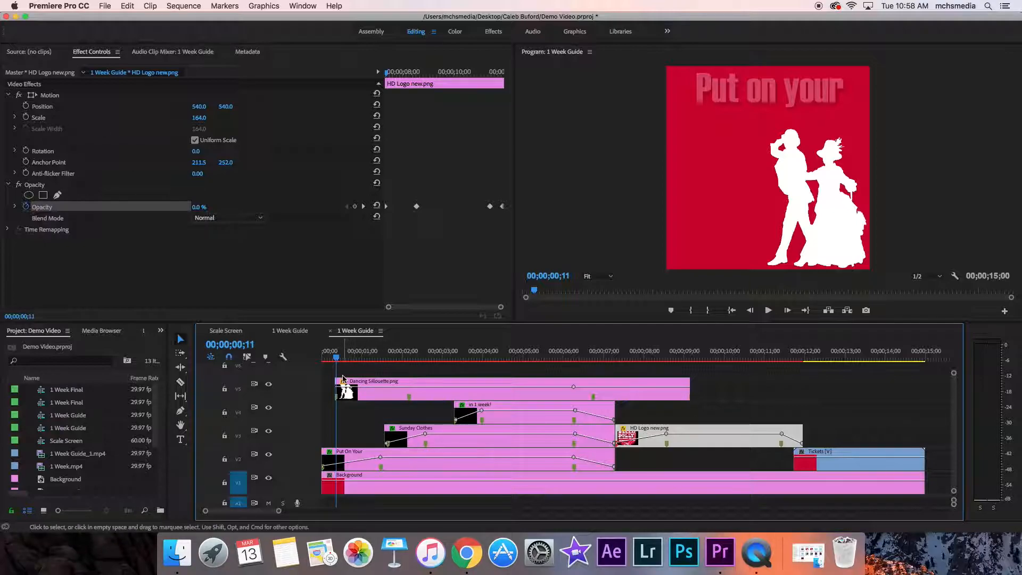
left_click(385, 383)
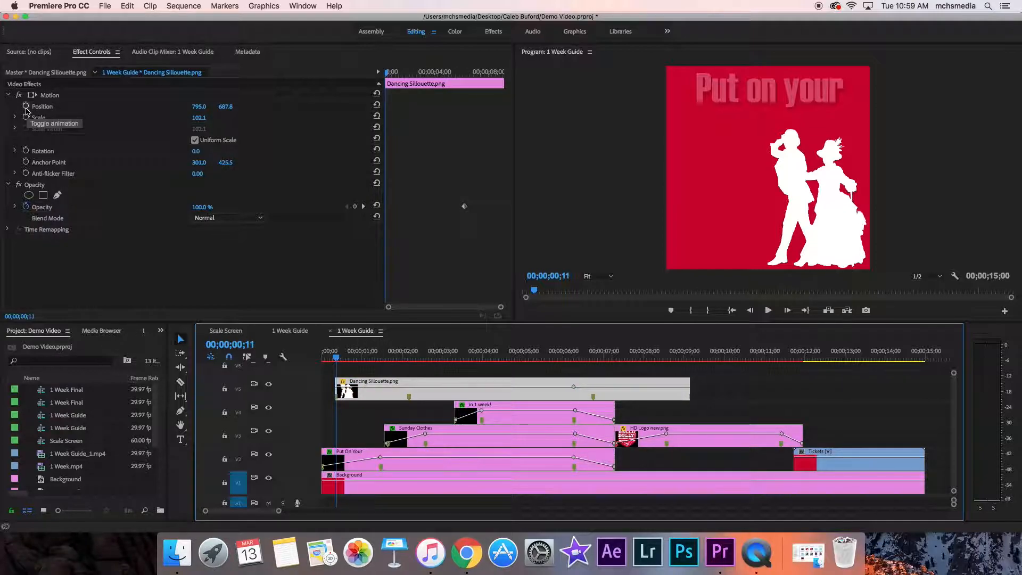
left_click(26, 107)
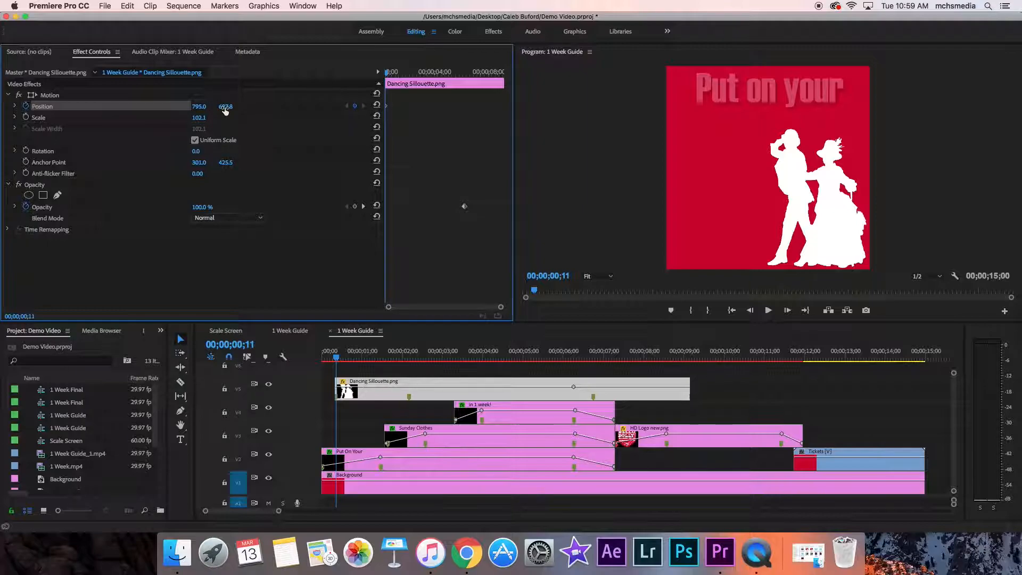
left_click_drag(200, 111, 252, 106)
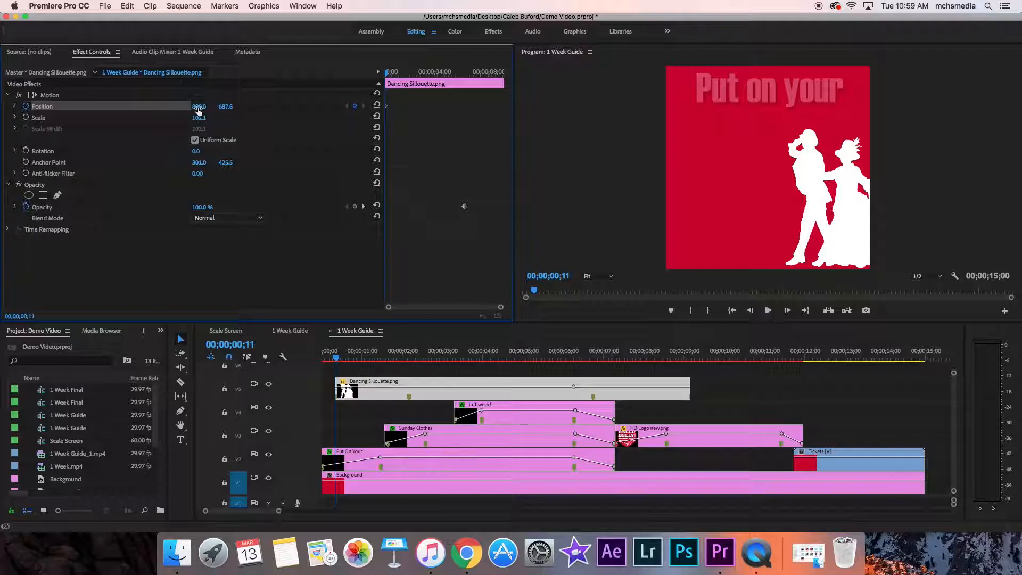
mouse_move(200, 106)
left_mouse_down()
mouse_move(255, 107)
mouse_move(75, 106)
mouse_move(227, 106)
mouse_move(201, 114)
left_mouse_up()
left_click(201, 107)
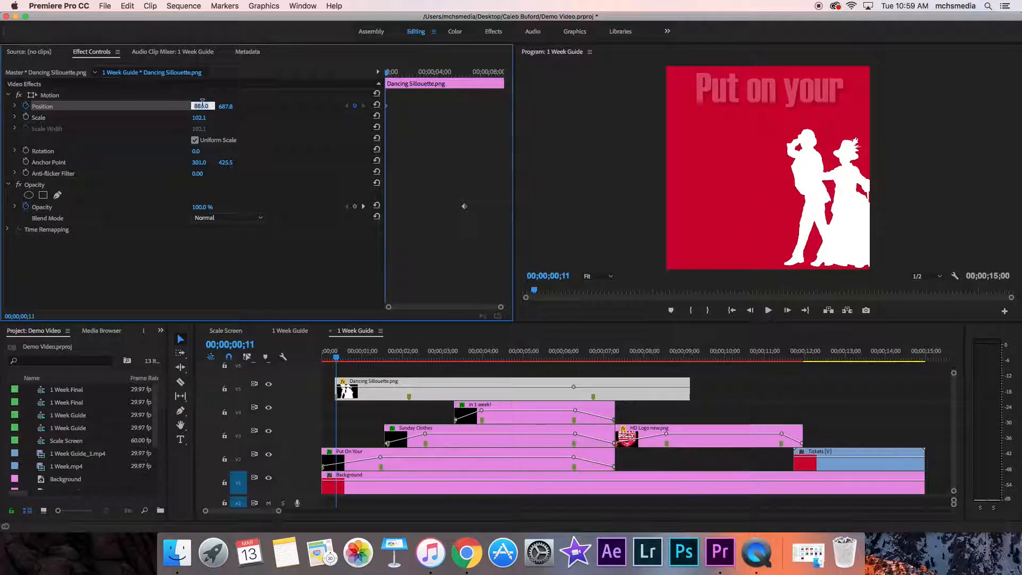
type("1344.4")
key("Return")
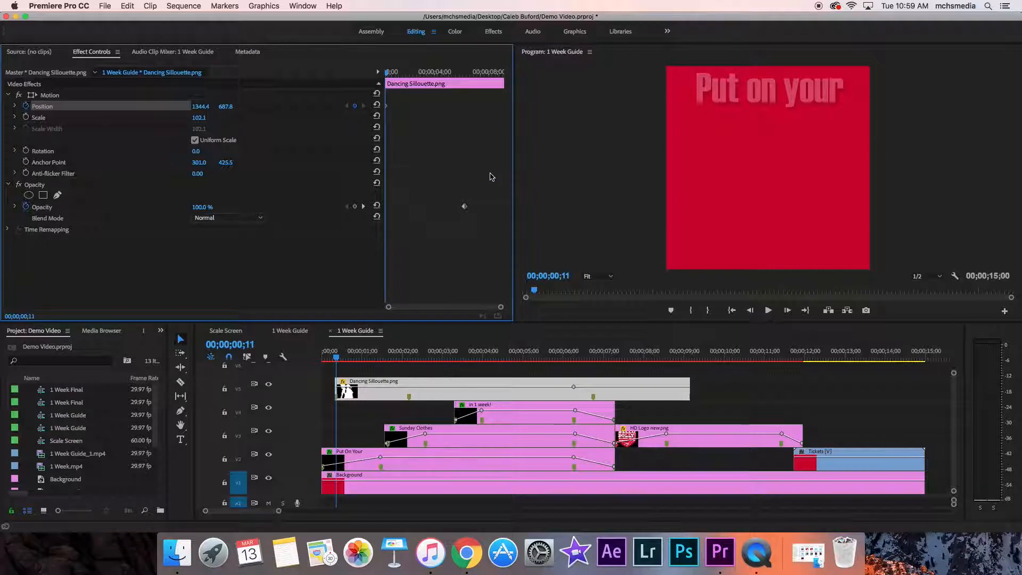
Step: Add a position keyframe to Dancing Sillouette.png at 00;00;02;06 with the horizontal value set to 795
left_click(341, 358)
left_click_drag(343, 362, 411, 368)
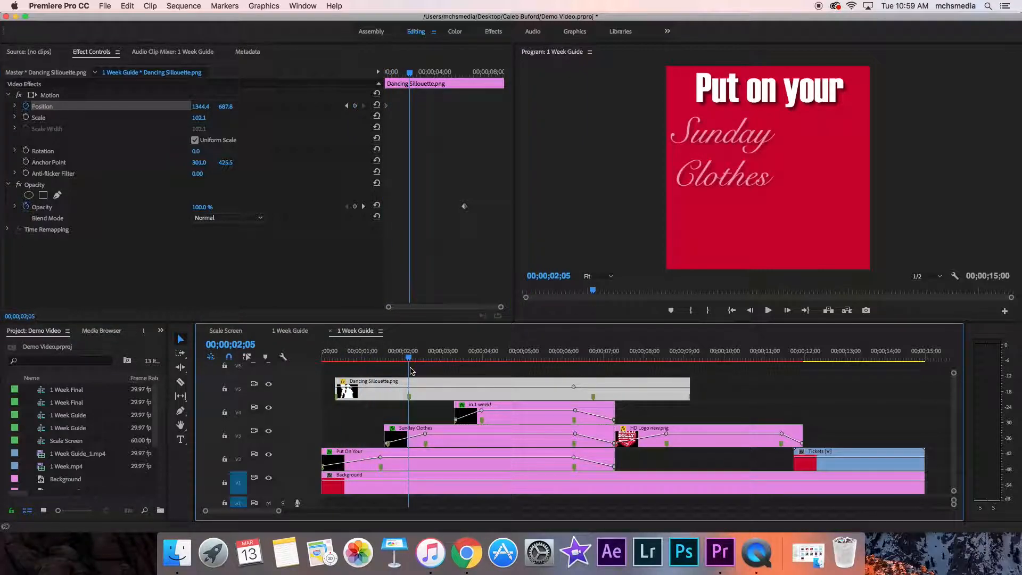
left_click(355, 106)
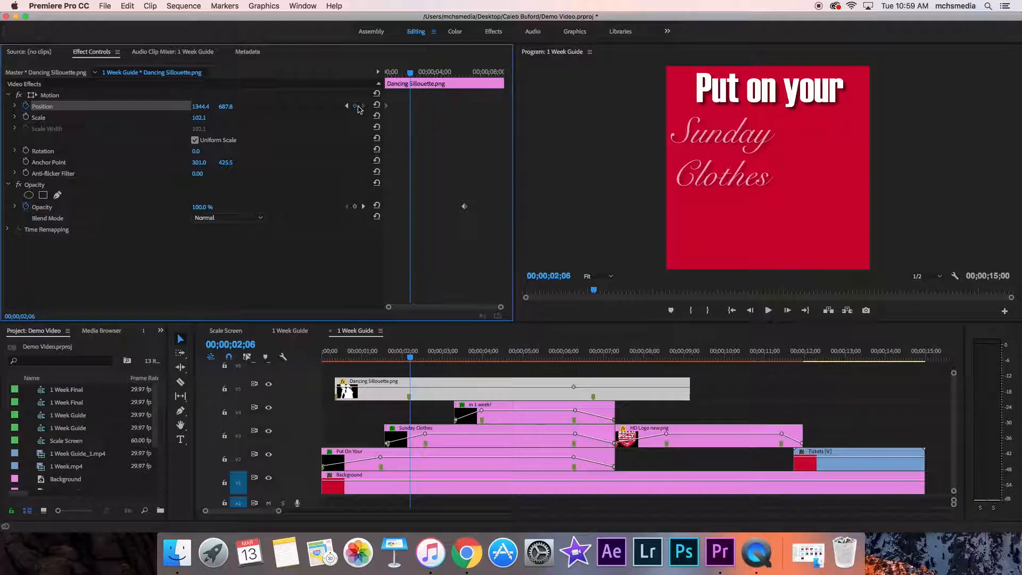
left_click(200, 106)
type("795")
key("Return")
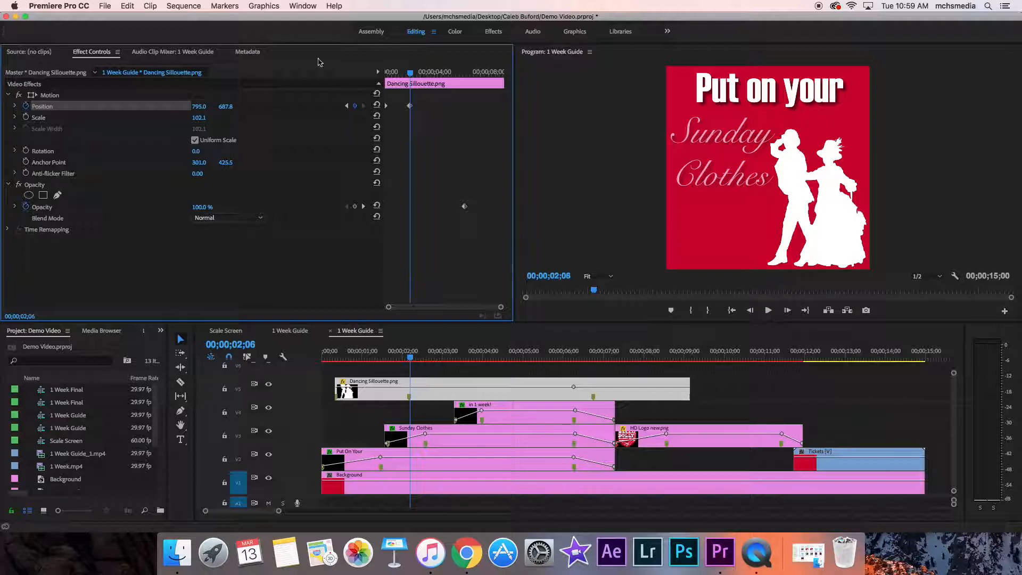
Step: Play the sequence from near the start to check the silhouette's slide-in
left_click_drag(410, 358, 326, 364)
key("space")
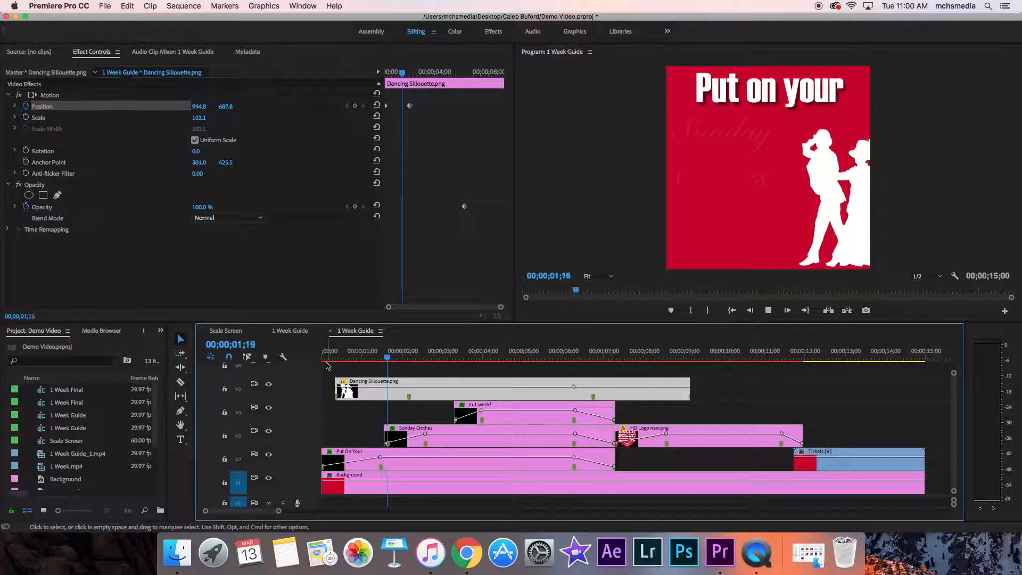
key("space")
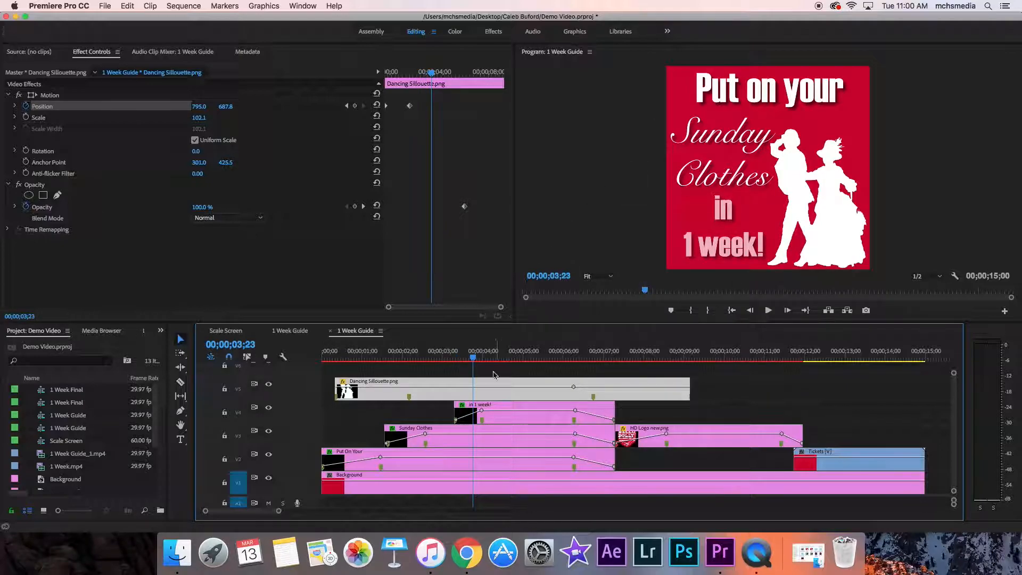
Step: Add a position keyframe to Dancing Sillouette.png at its second marker, 00;00;06;22, keeping the horizontal value at 795
left_click_drag(472, 358, 594, 382)
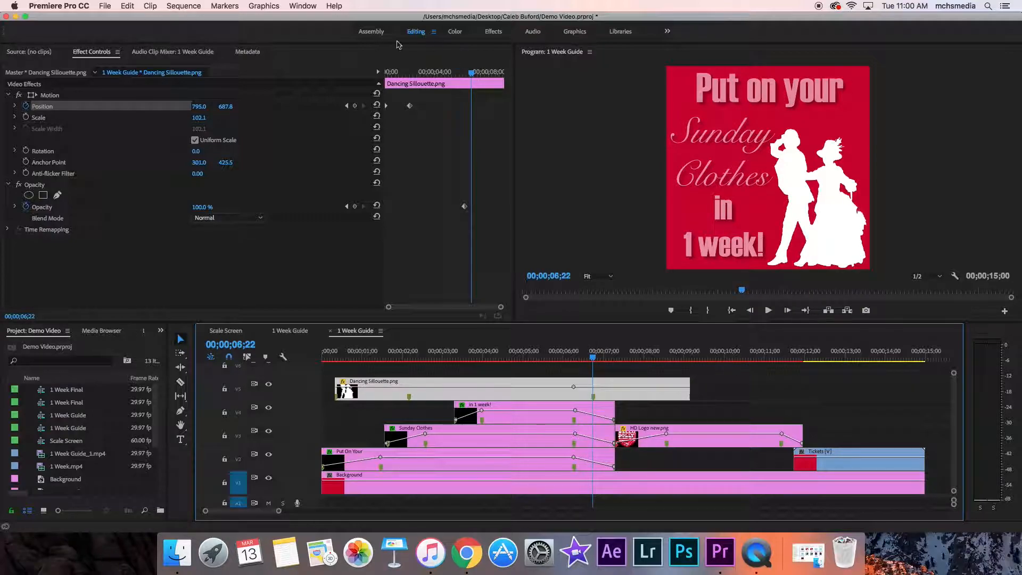
left_click(354, 106)
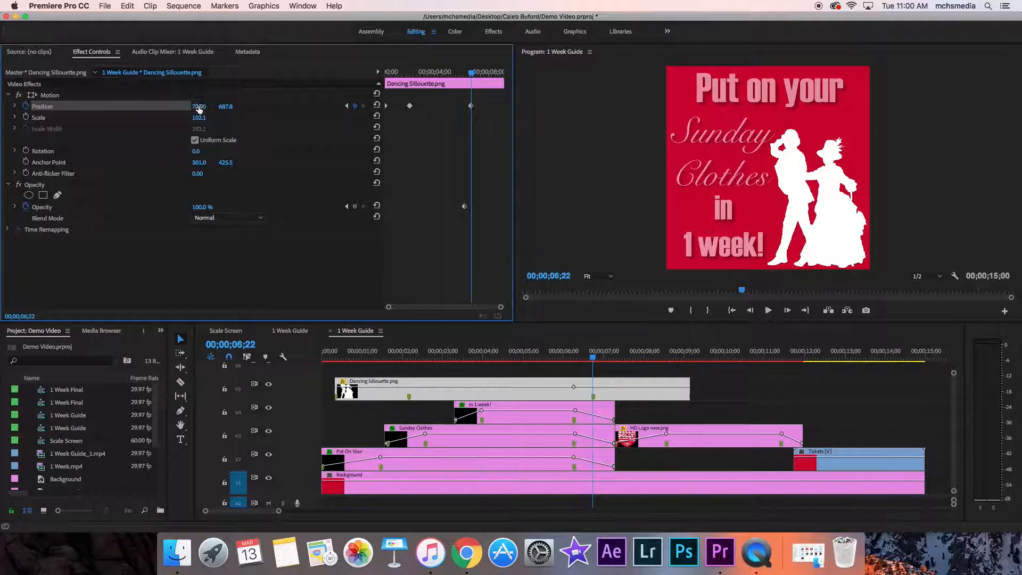
left_click_drag(200, 109, 10, 110)
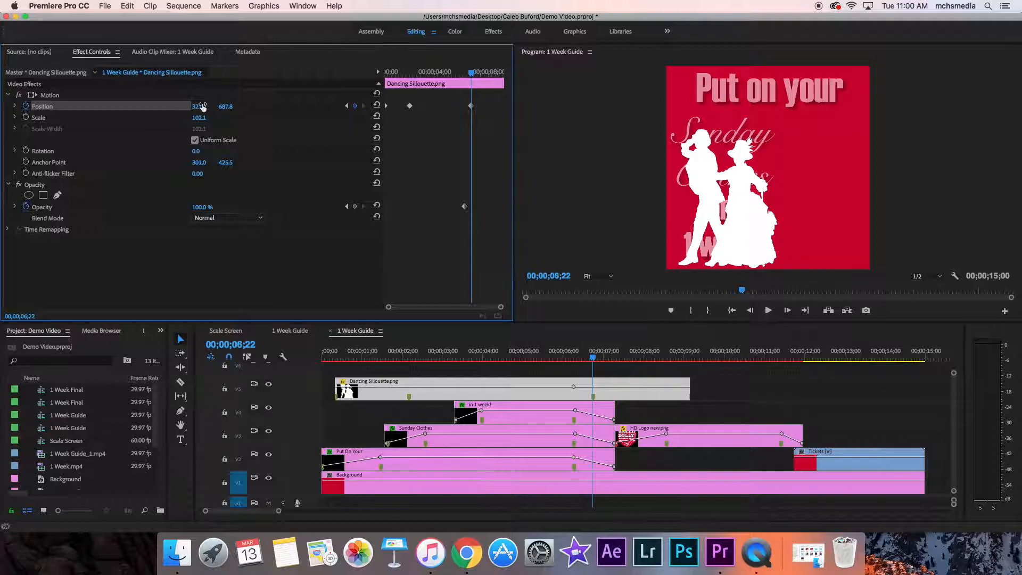
left_click(203, 106)
type("795")
key("Return")
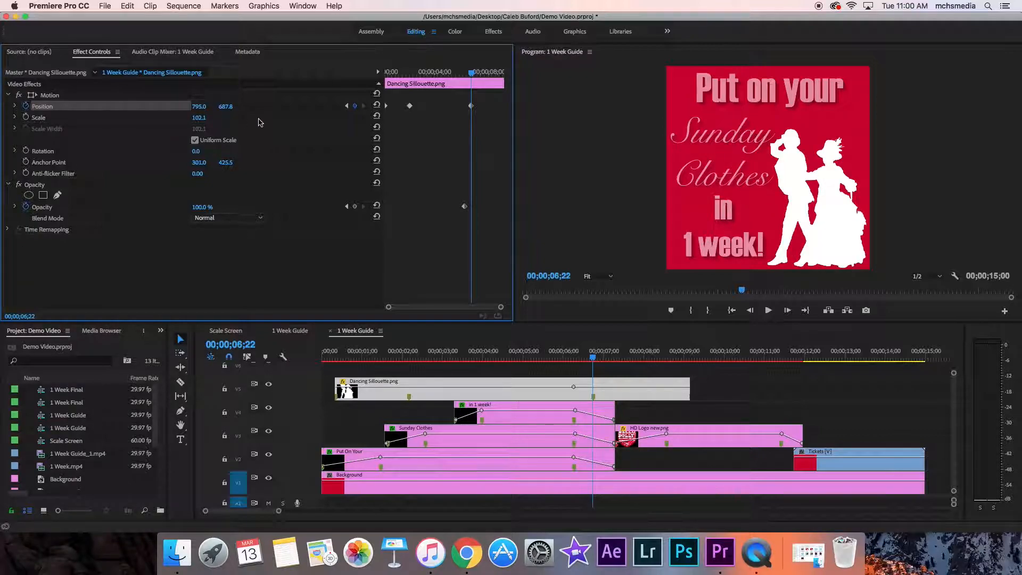
Step: Add a position keyframe at the end of Dancing Sillouette.png, 00;00;09;04, with the horizontal value set to -267 to move it out of frame
left_click_drag(471, 78, 510, 86)
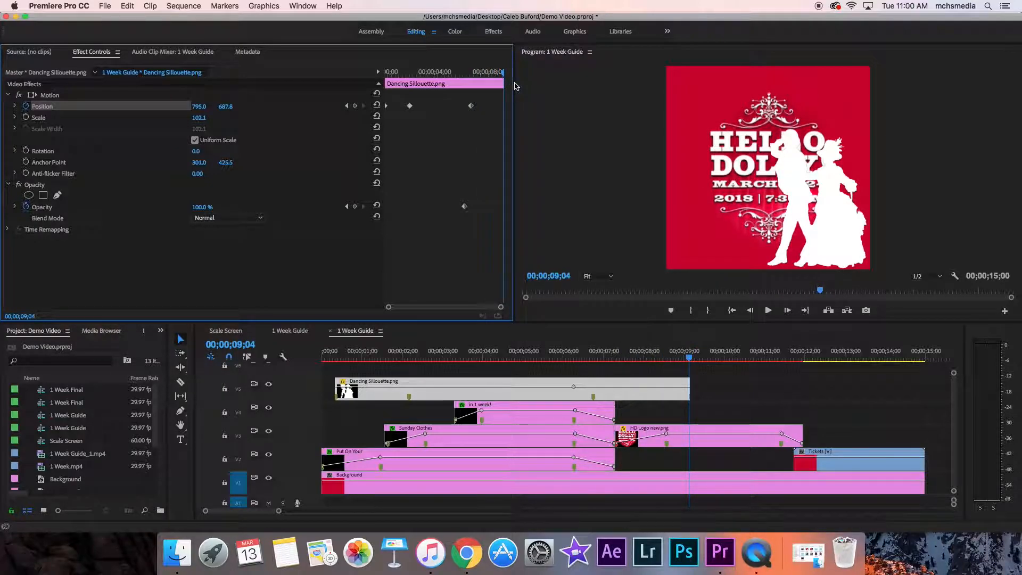
key("Right")
left_click(691, 361)
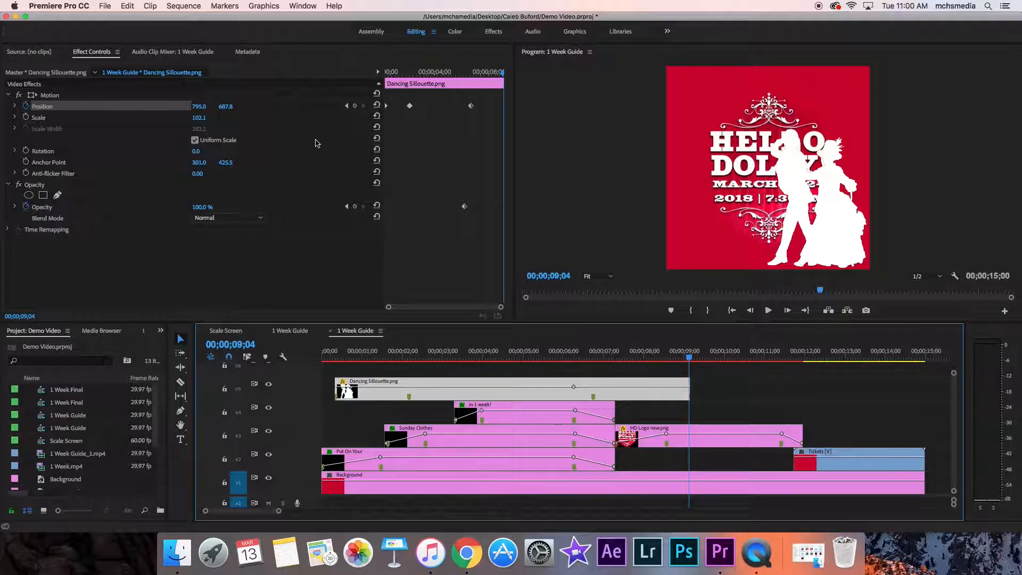
left_click(355, 106)
left_click(198, 106)
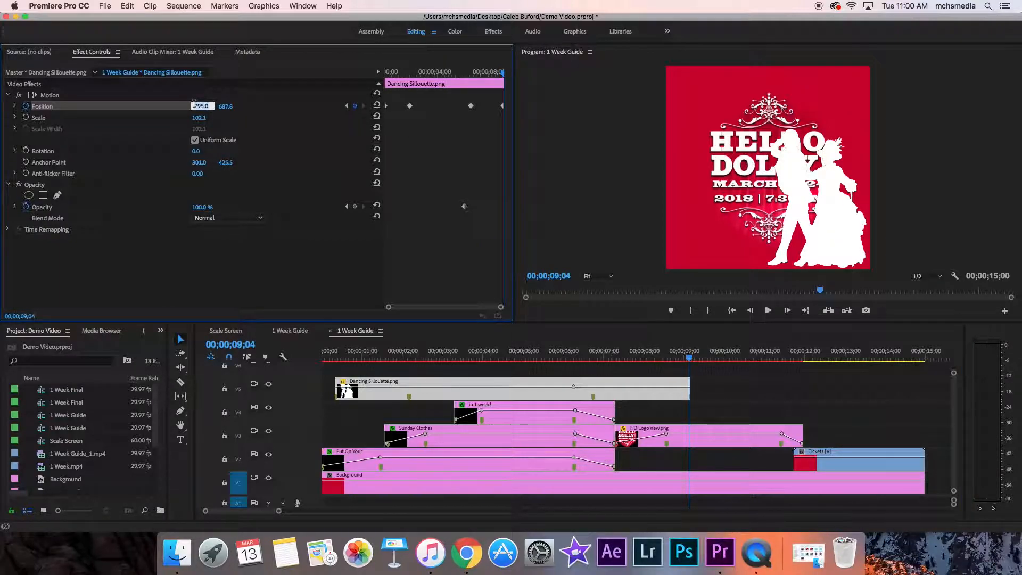
key("BackSpace")
key("Return")
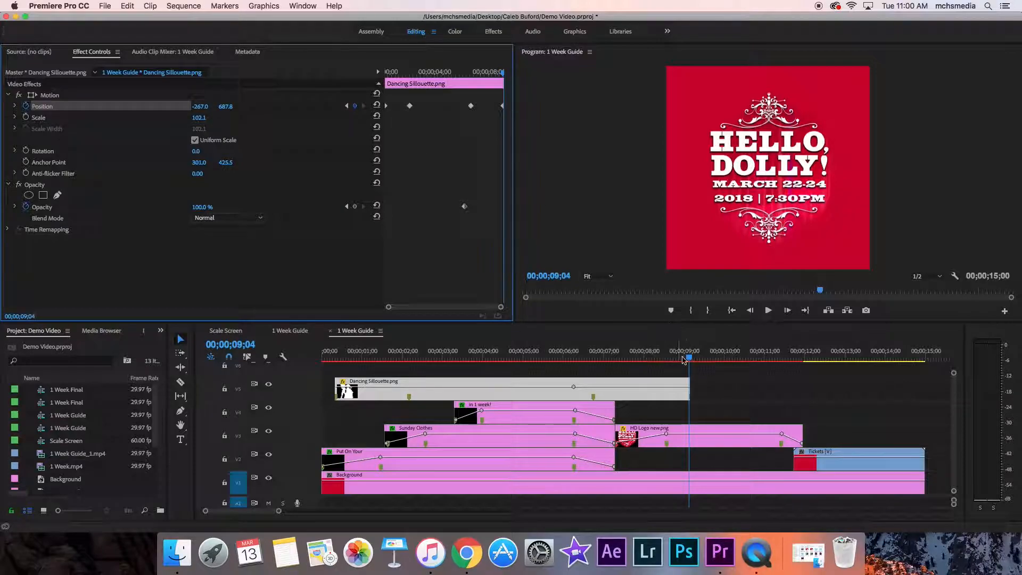
Step: Play the sequence from 00;00;06;08 and again from 00;00;07;11 to check the silhouette's slide-out over the logo's fade-in
left_click(574, 362)
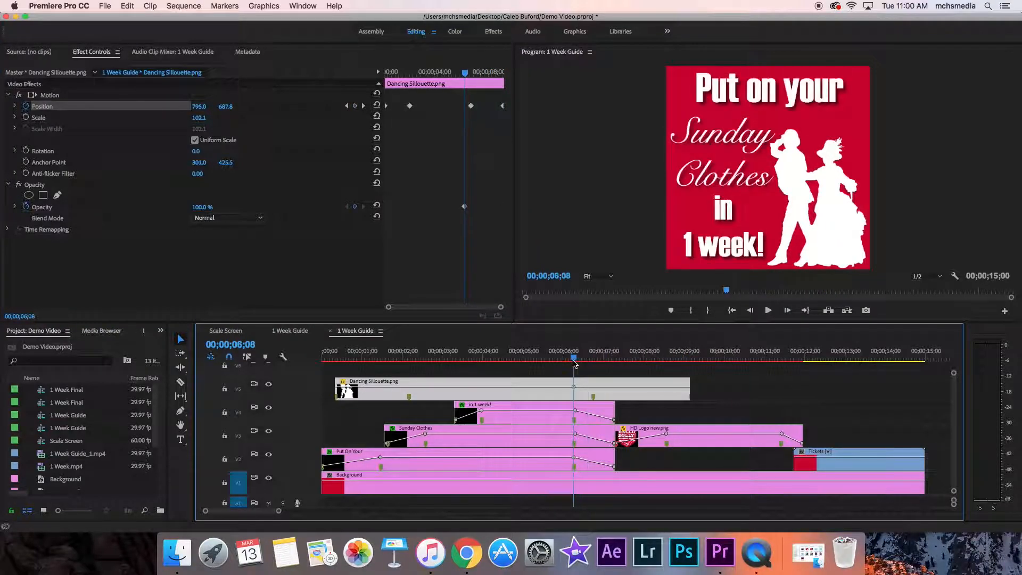
key("space")
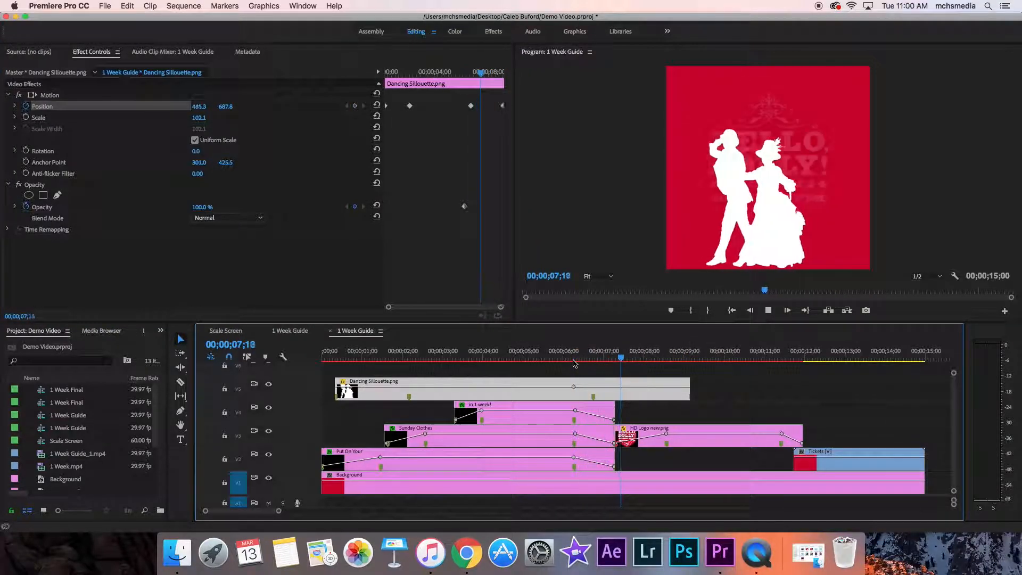
key("space")
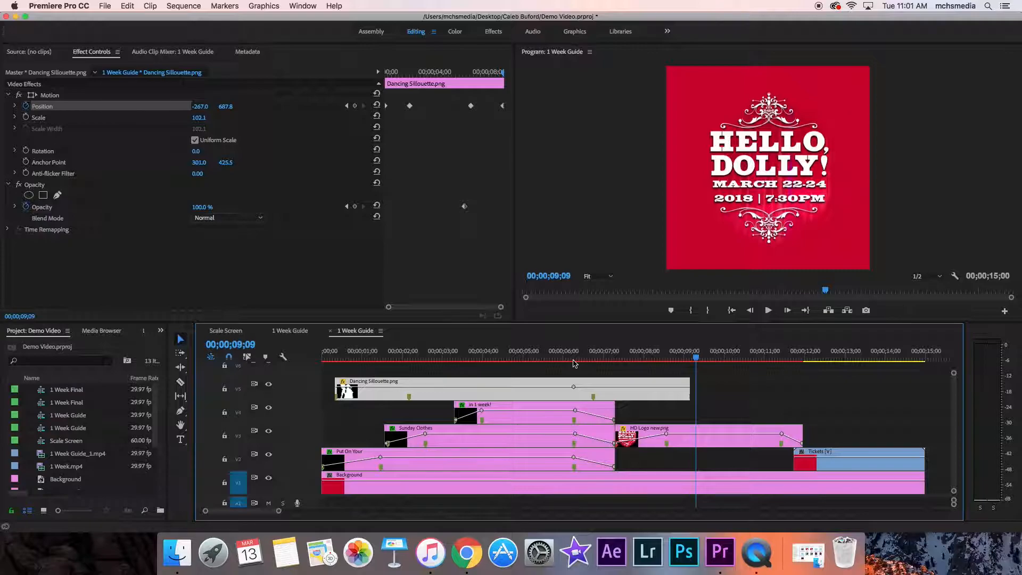
left_click_drag(694, 357, 618, 385)
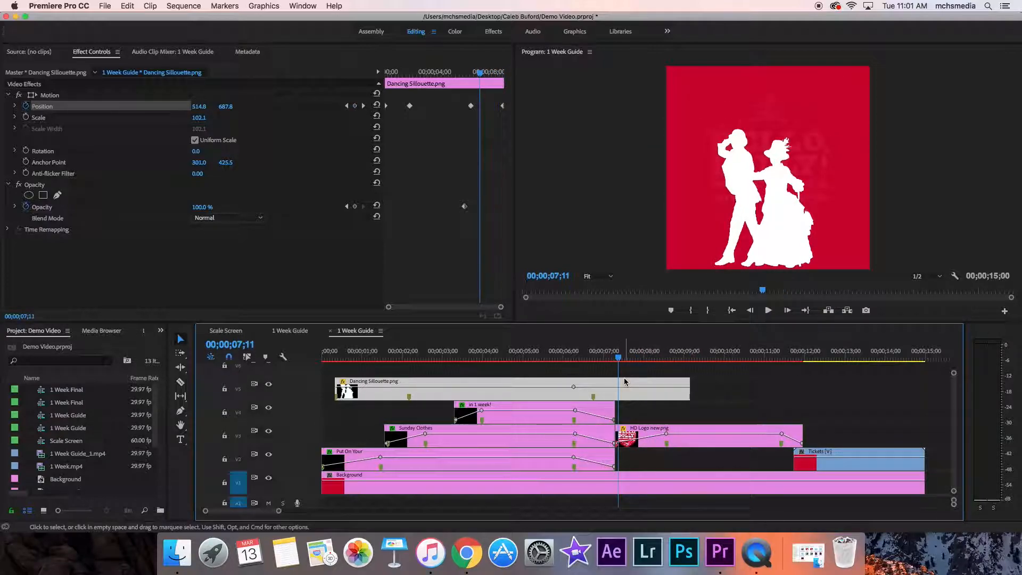
key("space")
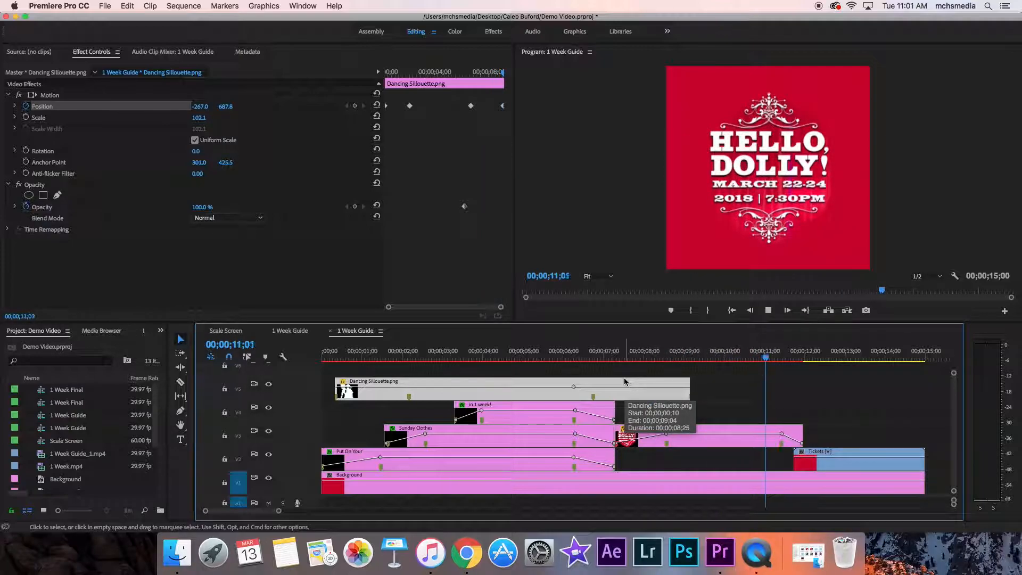
key("space")
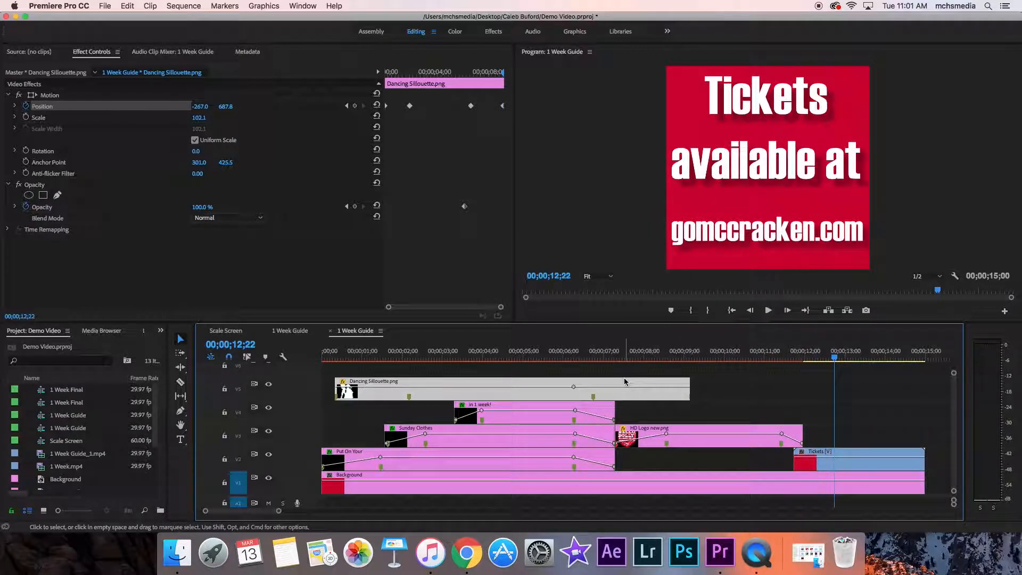
Step: Add a scale keyframe at the start of HD Logo new.png, 00;00;07;09, keeping the value at 164
left_click_drag(835, 361, 616, 357)
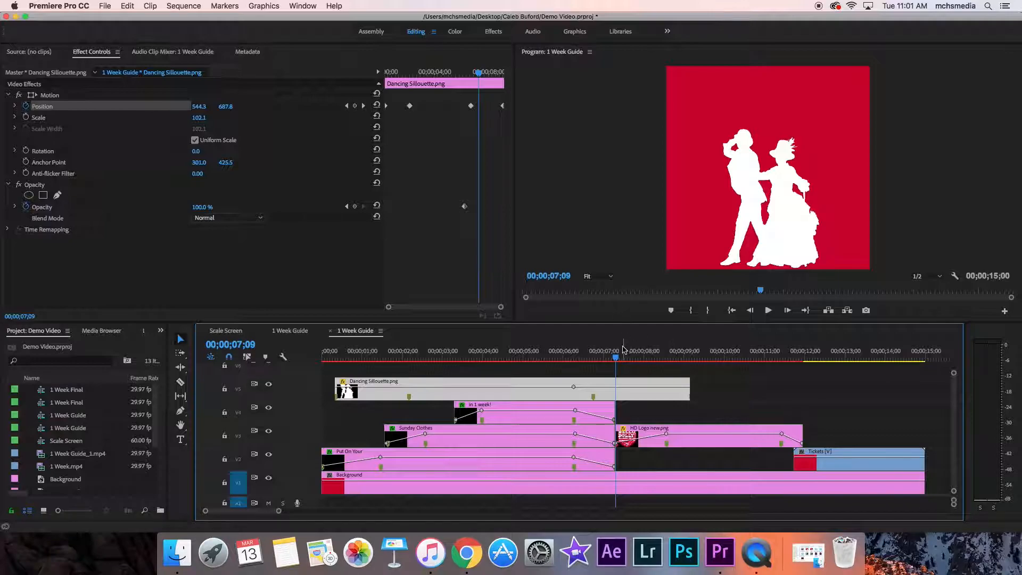
left_click_drag(617, 359, 633, 361)
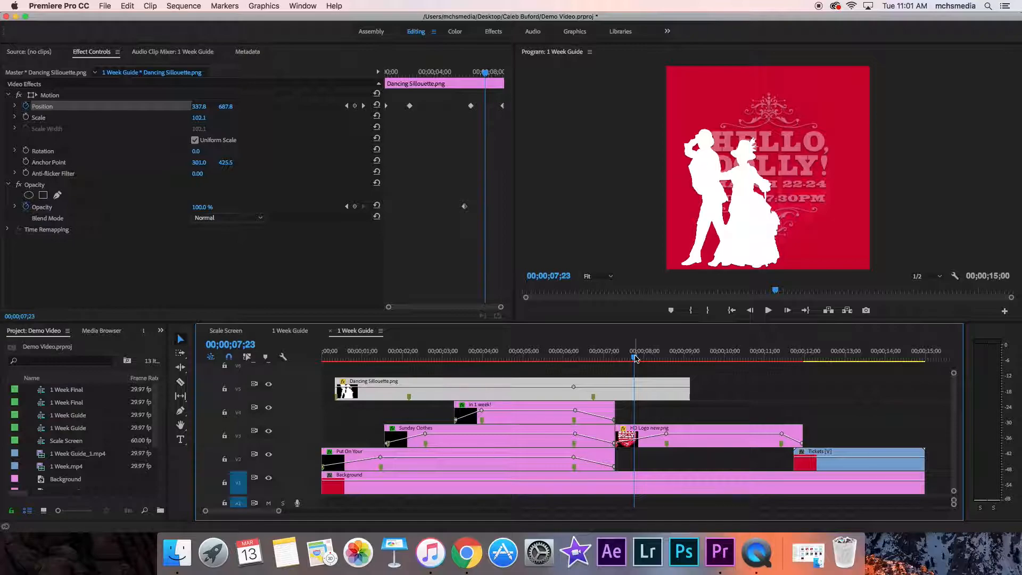
left_click_drag(636, 358, 616, 364)
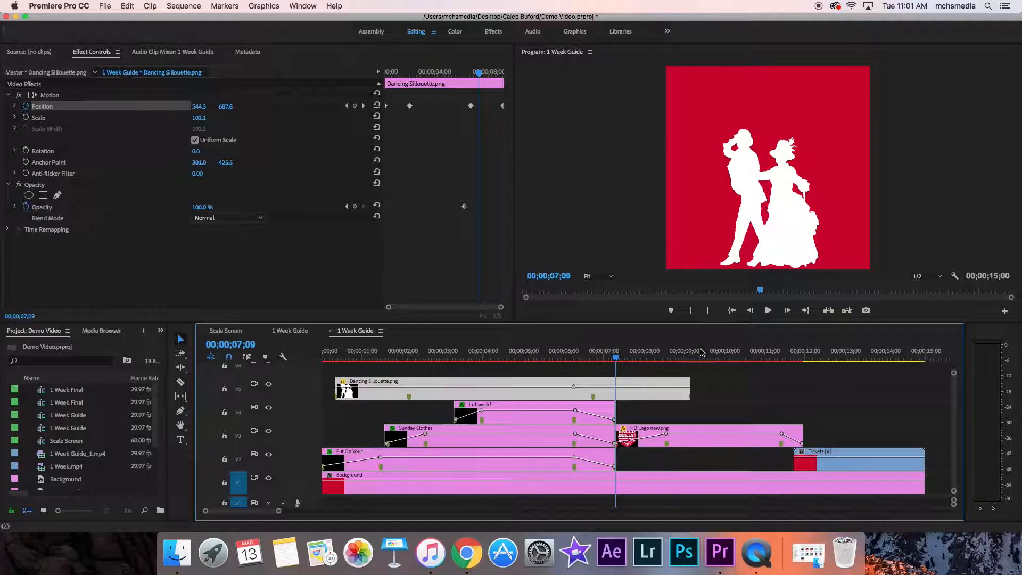
left_click(683, 443)
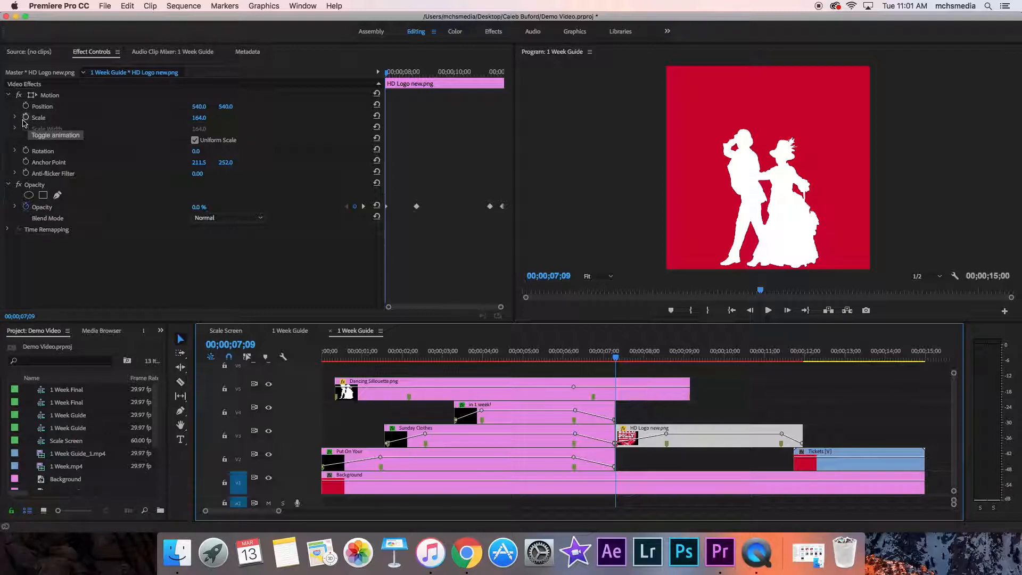
left_click(25, 118)
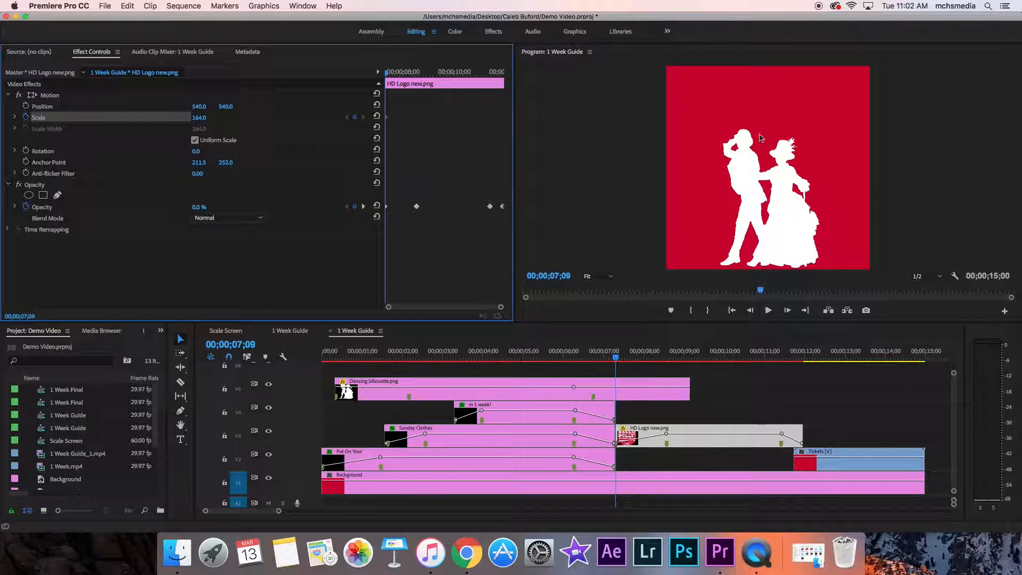
Step: Add a scale keyframe at the end of HD Logo new.png, 00;00;11;28, with the value set to 209
mouse_move(616, 358)
left_mouse_down()
mouse_move(662, 360)
mouse_move(620, 367)
left_mouse_up()
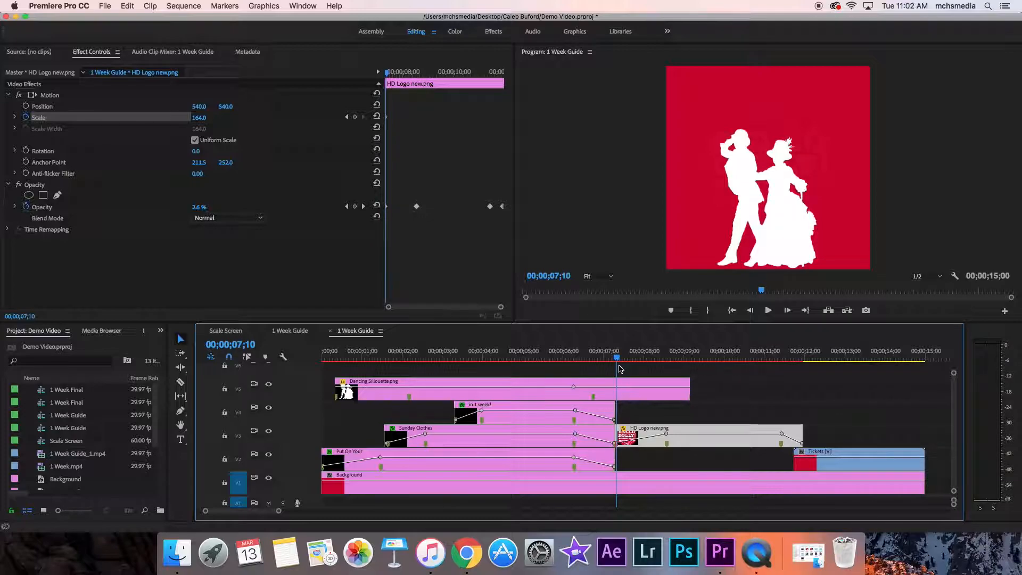
key("space")
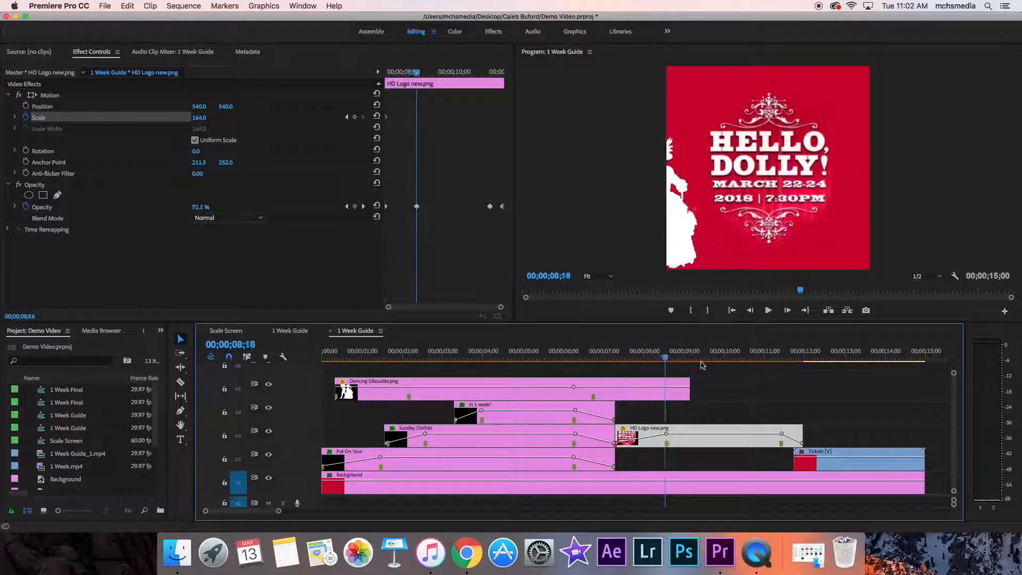
left_click_drag(702, 365, 806, 374)
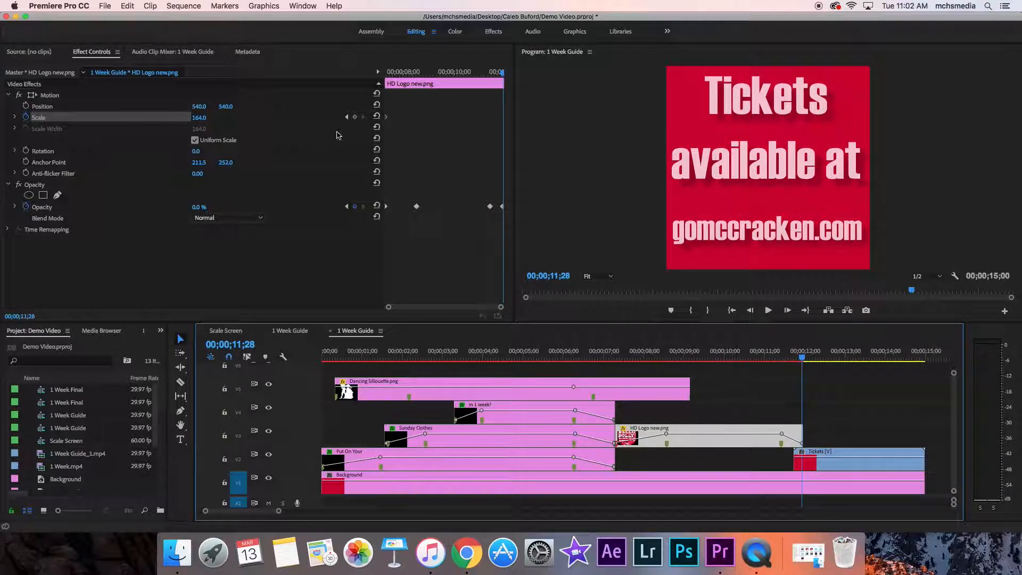
left_click(354, 117)
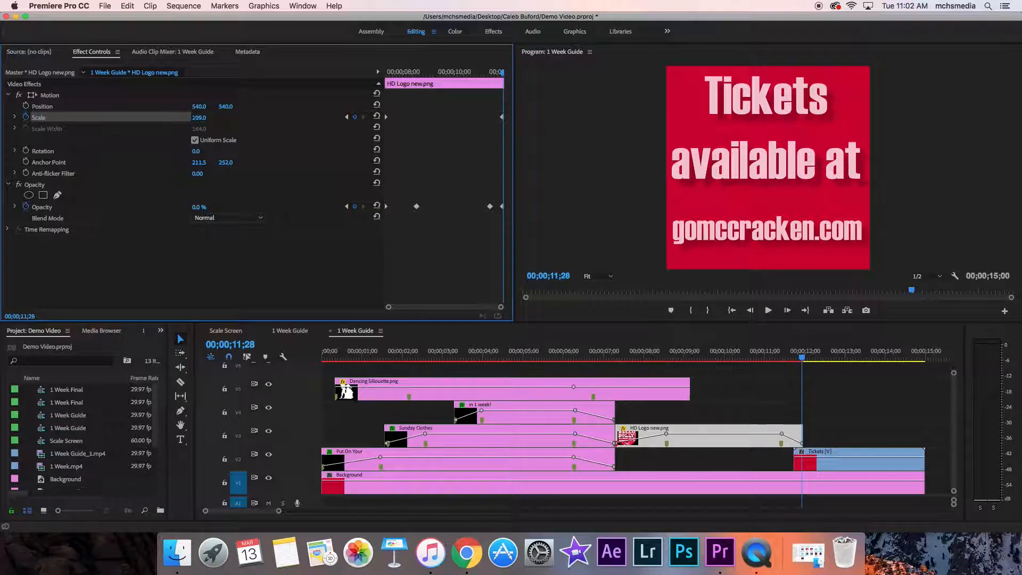
left_click(199, 117)
key("Return")
Step: Play the sequence from the beginning through the Tickets clip to review all the animations
mouse_move(805, 355)
left_mouse_down()
mouse_move(797, 358)
mouse_move(903, 362)
mouse_move(788, 375)
mouse_move(833, 382)
mouse_move(801, 384)
mouse_move(854, 364)
mouse_move(321, 360)
left_mouse_up()
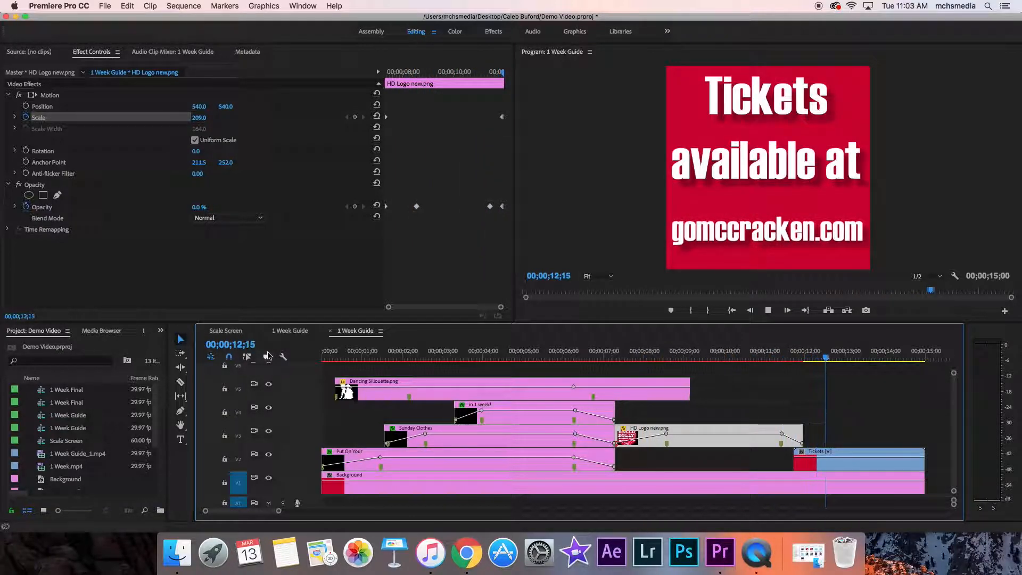
key("space")
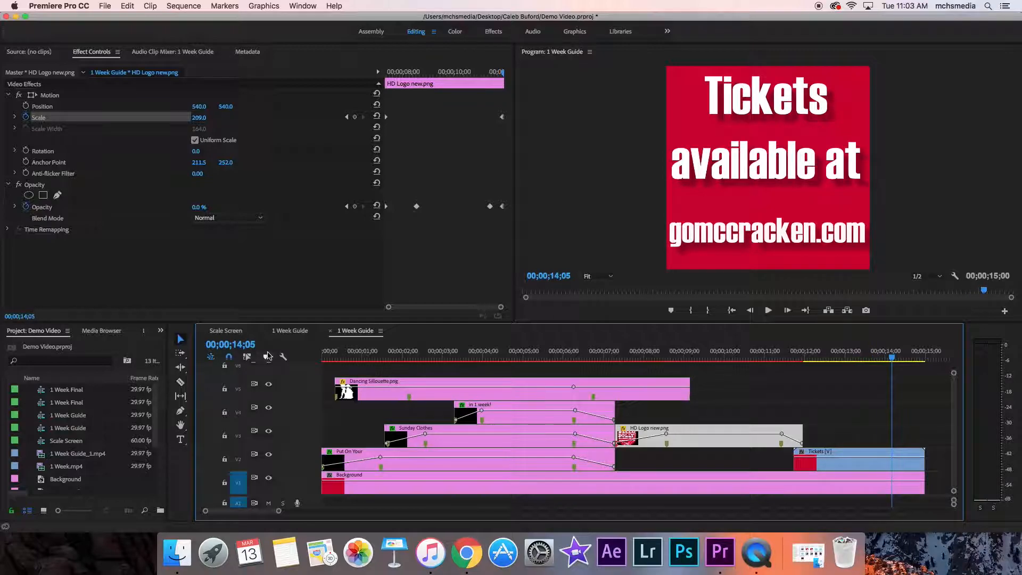